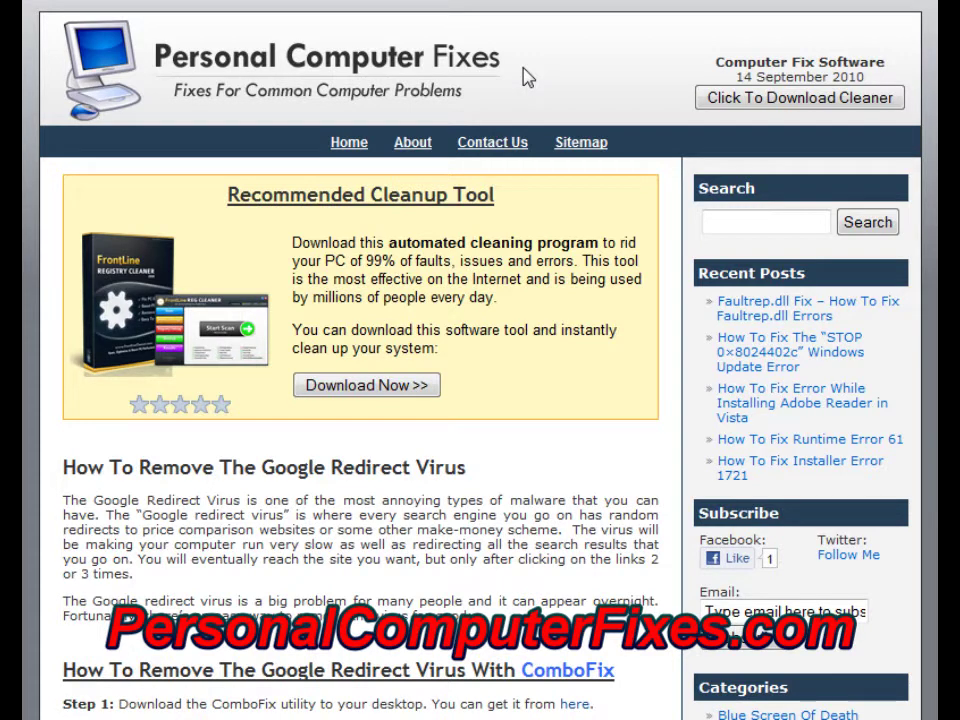
# - Read the guide's introduction, highlighting the Google Redirect Virus heading and first paragraph
pyautogui.moveTo(262, 467); pyautogui.dragTo(491, 479)
pyautogui.click(492, 480)
pyautogui.scroll(-3, 435, 484)
pyautogui.scroll(3, 435, 484)
pyautogui.moveTo(132, 574); pyautogui.dragTo(88, 573)
pyautogui.click(67, 547)
pyautogui.moveTo(264, 467); pyautogui.dragTo(266, 437)
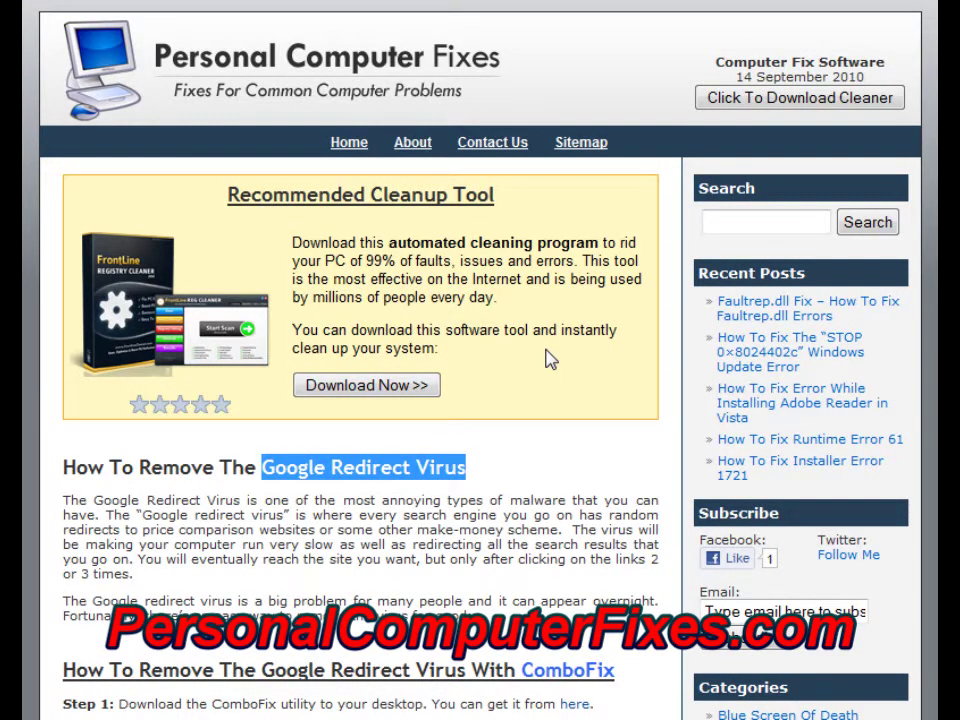
pyautogui.click(497, 343)
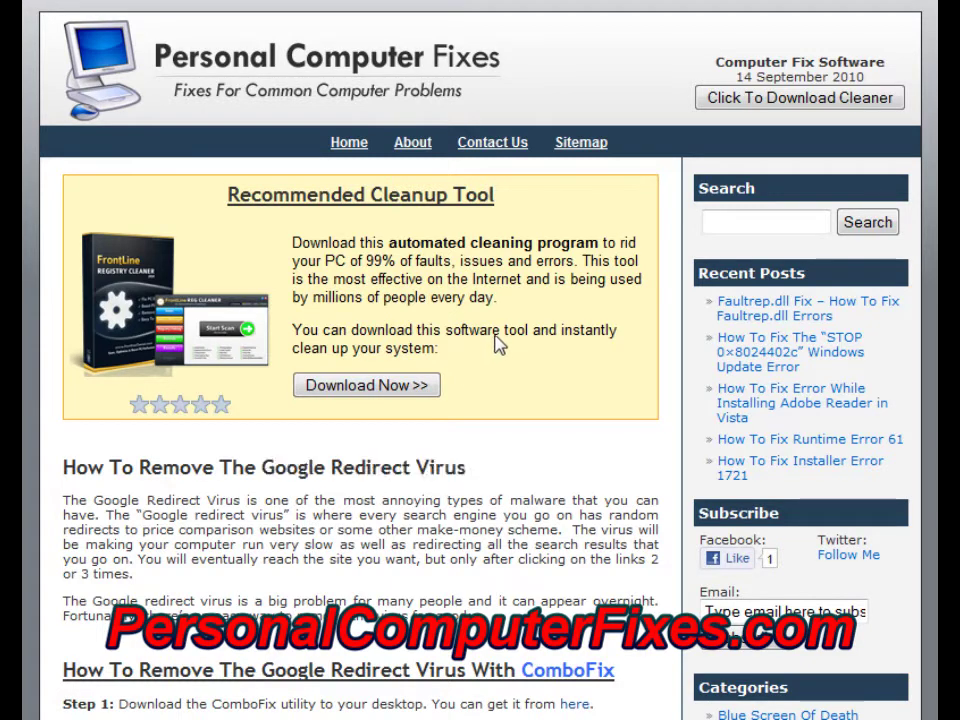
pyautogui.moveTo(513, 573); pyautogui.dragTo(64, 499)
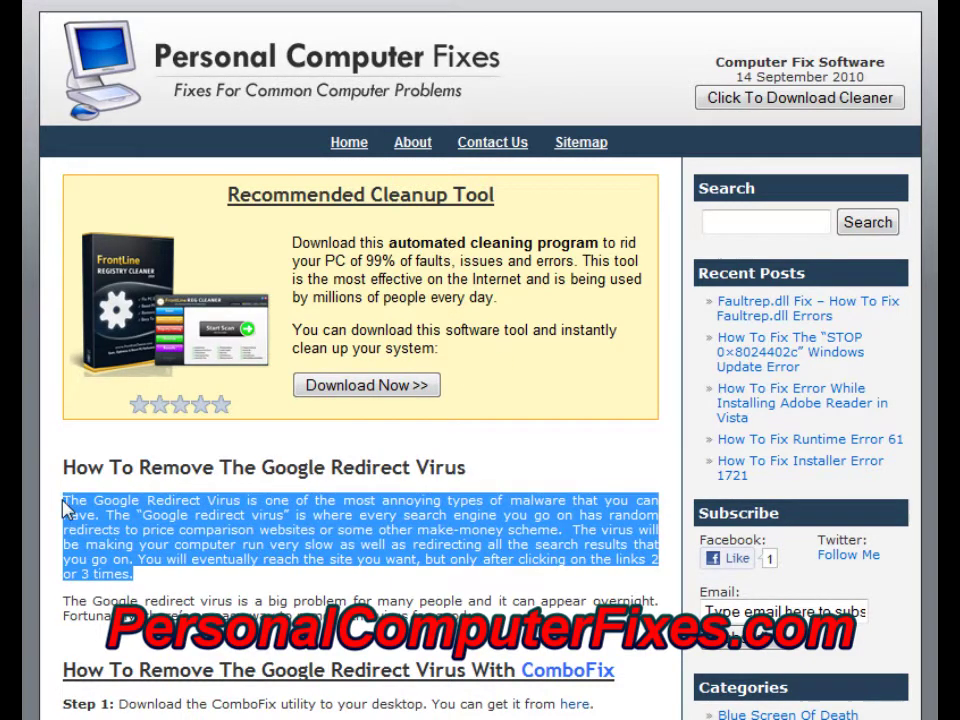
pyautogui.click(310, 500)
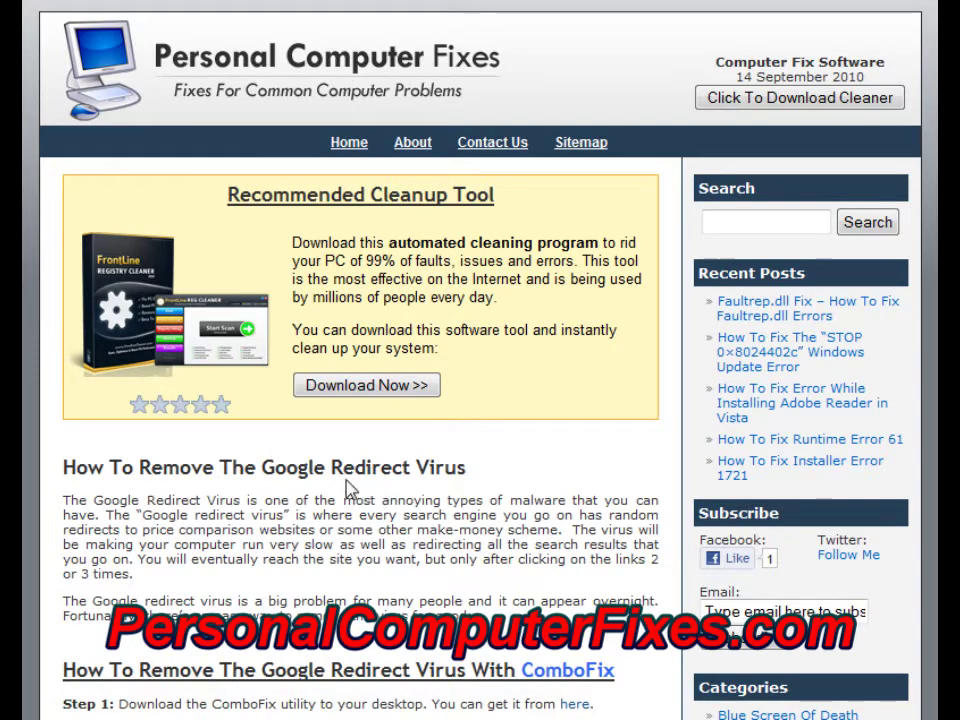
# - Scroll down the article to Step 1's download instructions, highlighting a heading along the way
pyautogui.scroll(-3, 435, 510)
pyautogui.moveTo(514, 368); pyautogui.dragTo(118, 349)
pyautogui.click(104, 350)
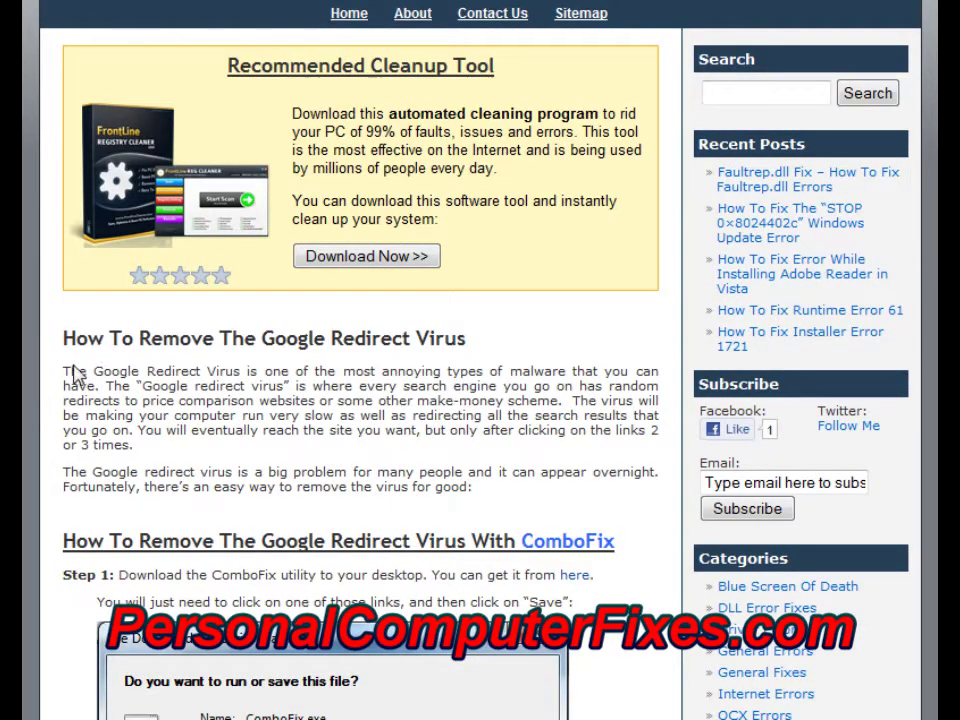
pyautogui.scroll(-3, 469, 418)
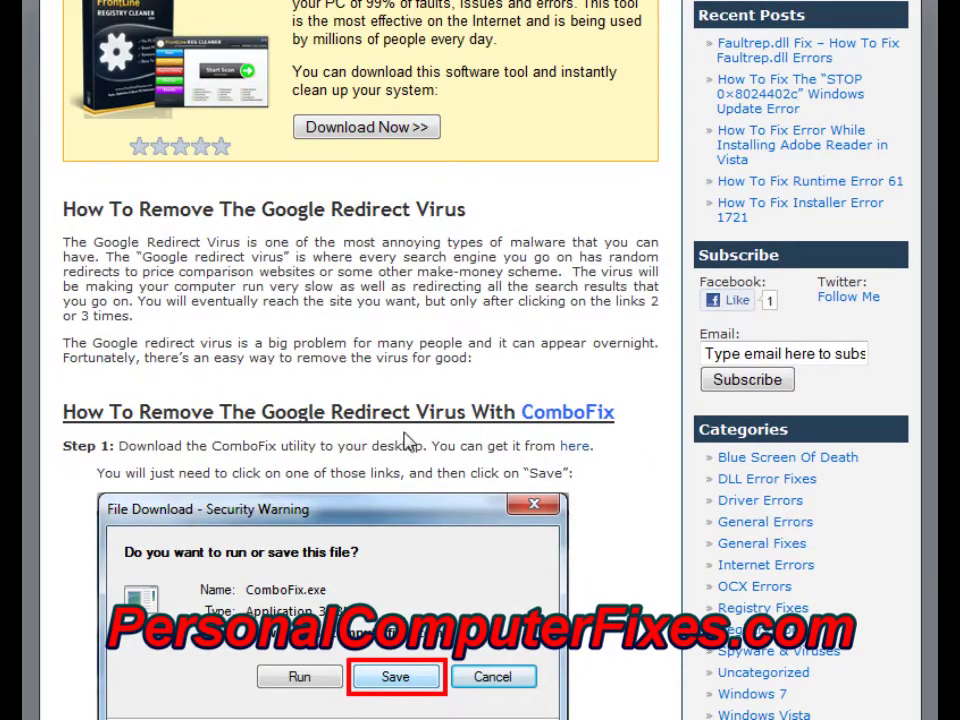
pyautogui.scroll(-20, 365, 412)
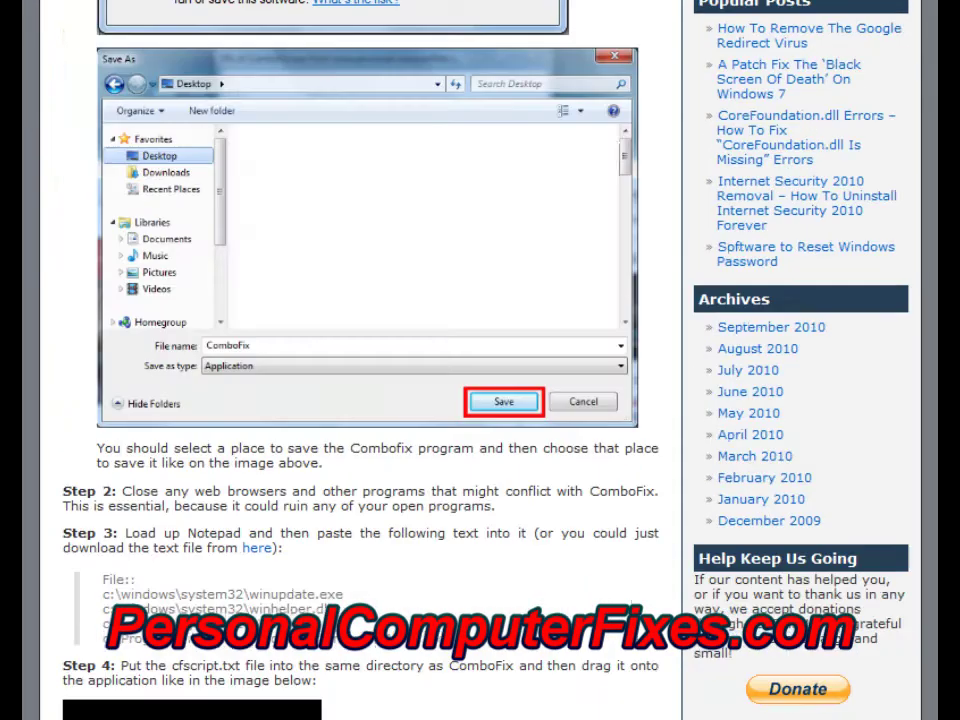
pyautogui.scroll(20, 156, 403)
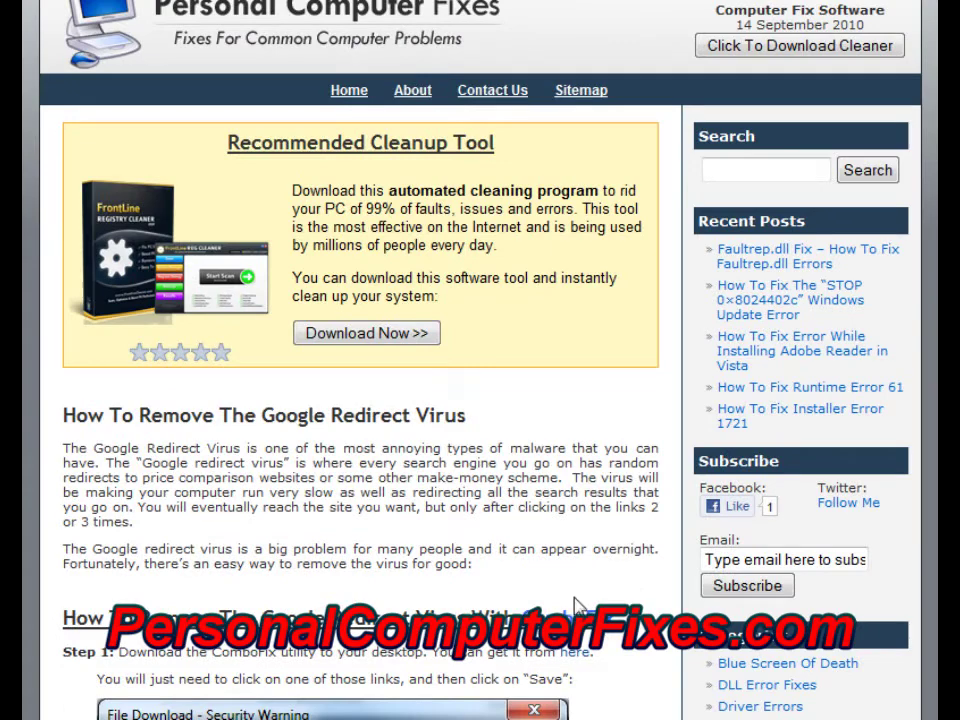
# - Download ComboFix.exe from Step 1's 'here' link and save it to the desktop
pyautogui.click(585, 655)
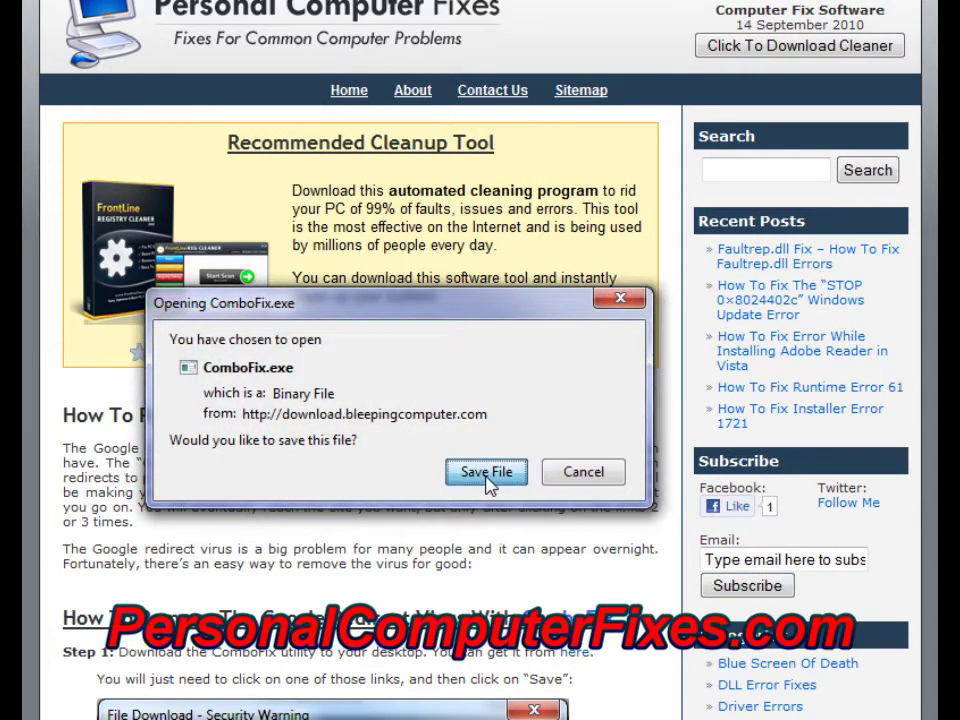
pyautogui.click(487, 472)
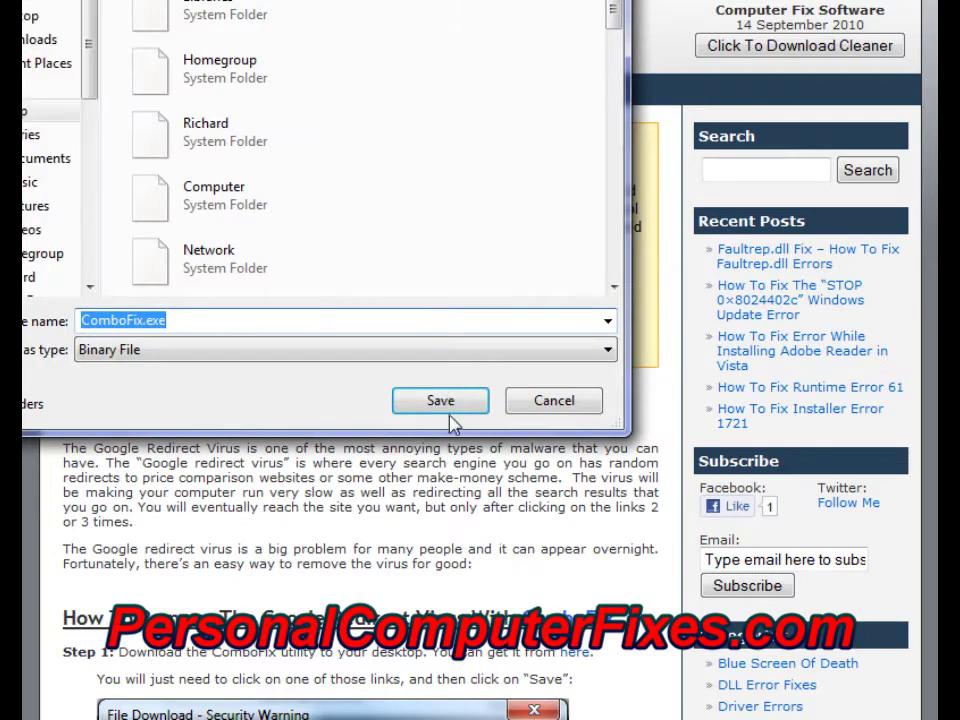
pyautogui.click(449, 411)
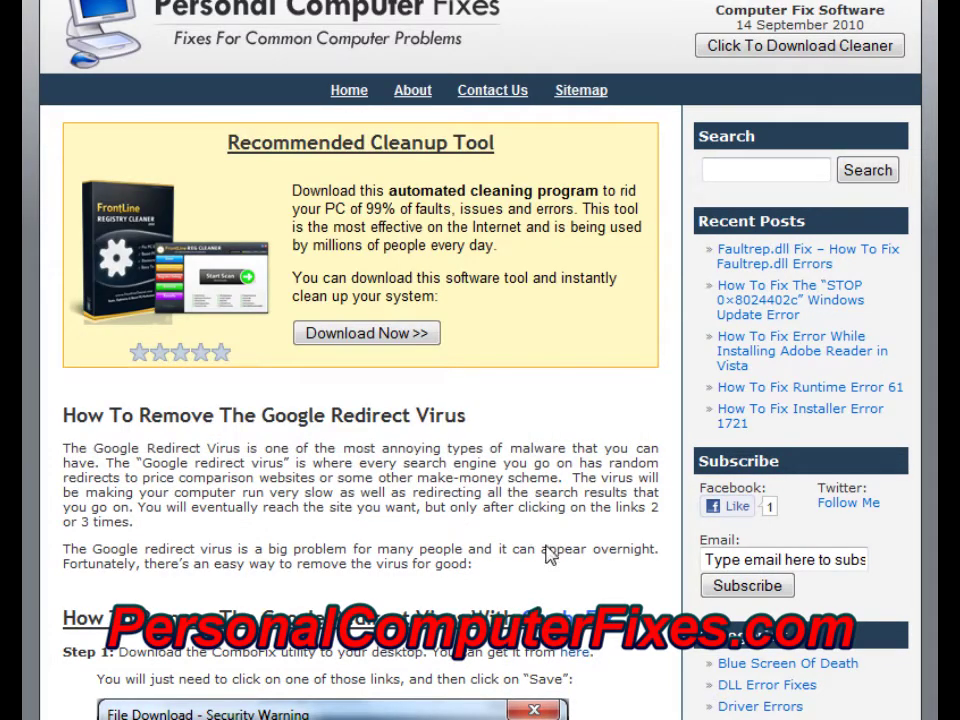
pyautogui.scroll(-2, 565, 588)
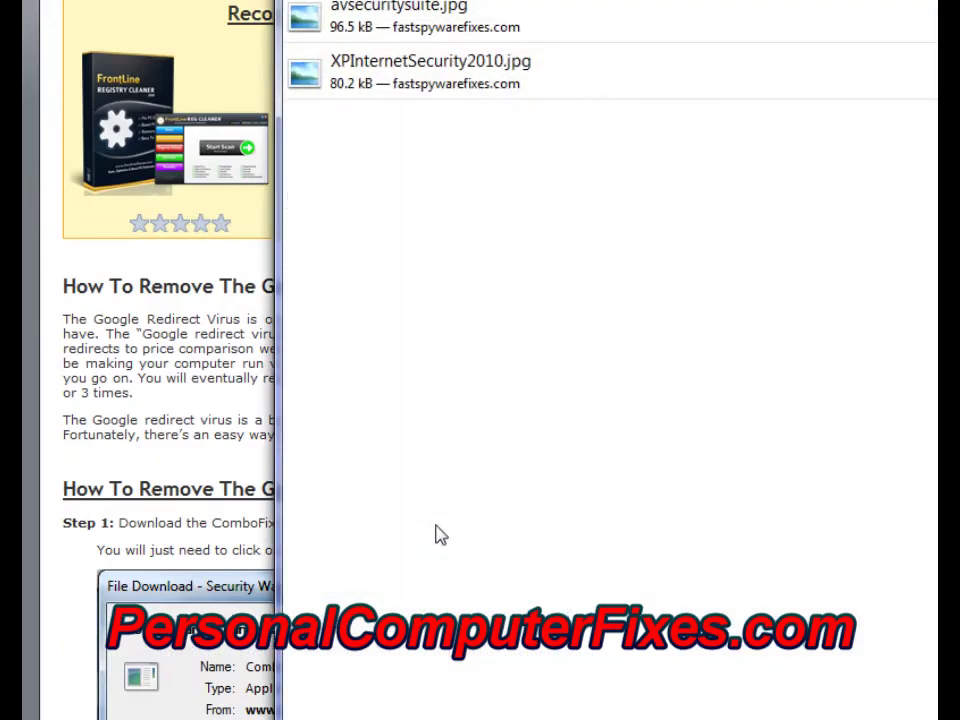
# - Close the Downloads window and move the ComboFix icon slightly right on the desktop
pyautogui.click(213, 338)
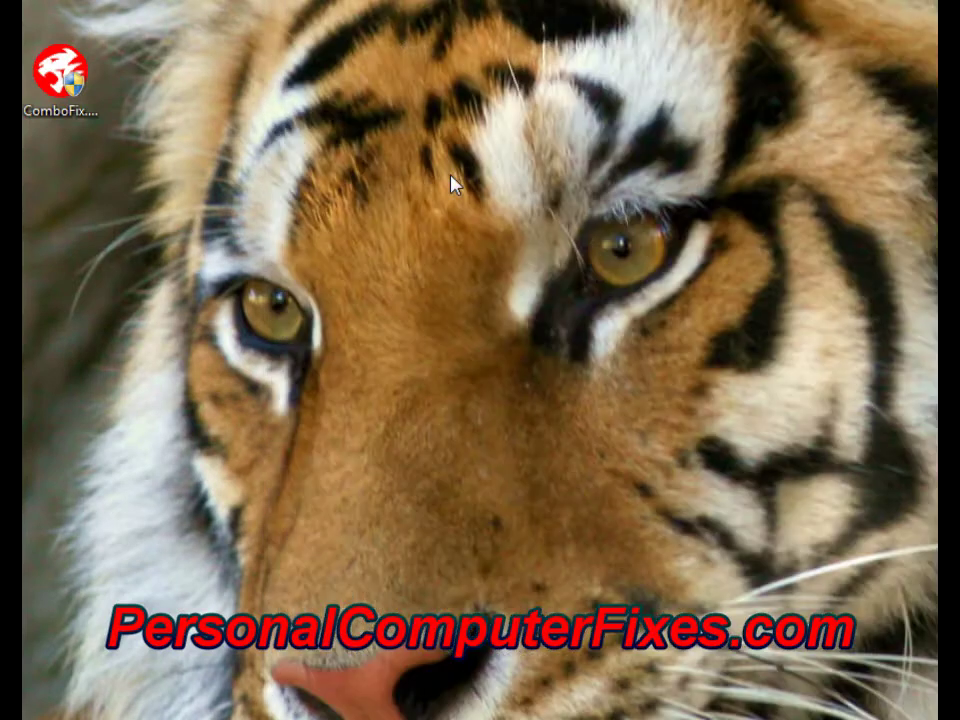
pyautogui.click(55, 62)
pyautogui.moveTo(55, 62); pyautogui.dragTo(225, 33)
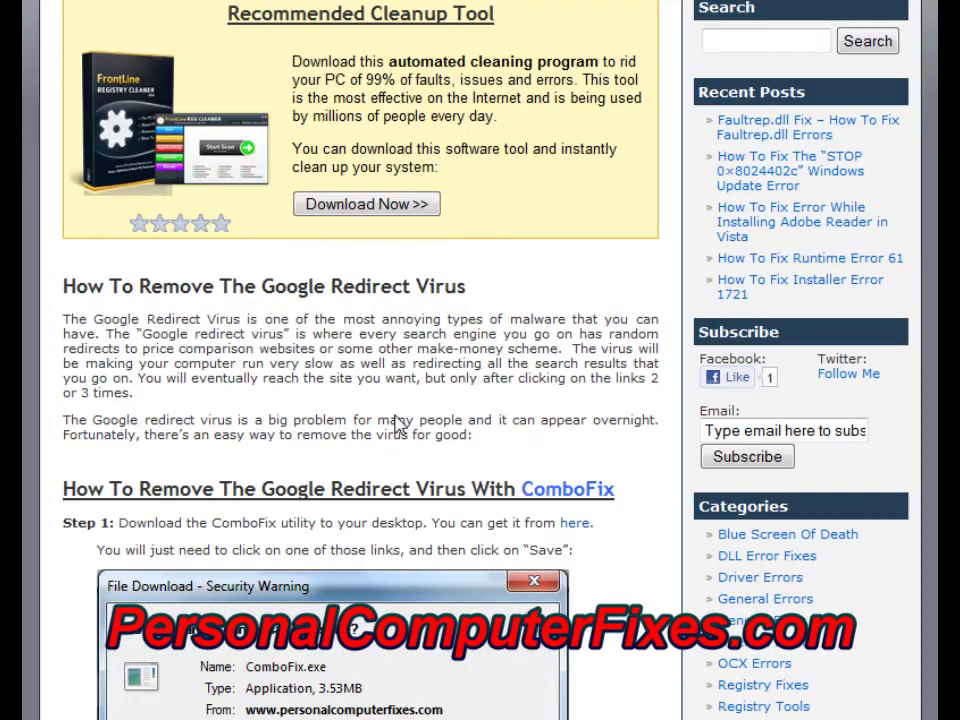
# - Scroll to Step 3, review its script lines, and open the linked script text file
pyautogui.scroll(-3, 171, 514)
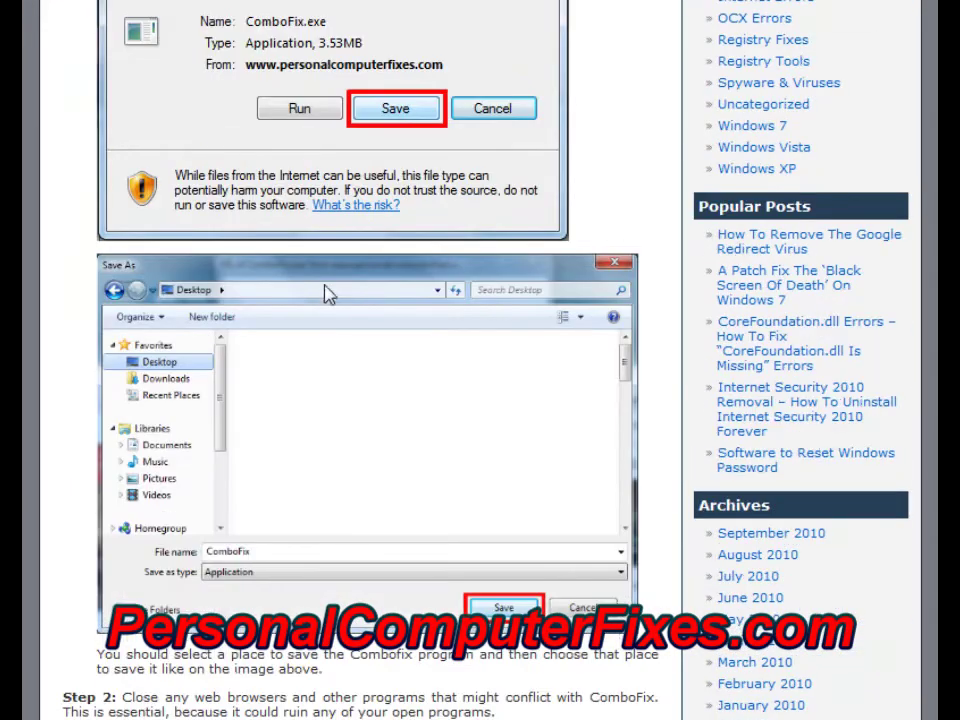
pyautogui.scroll(-6, 268, 354)
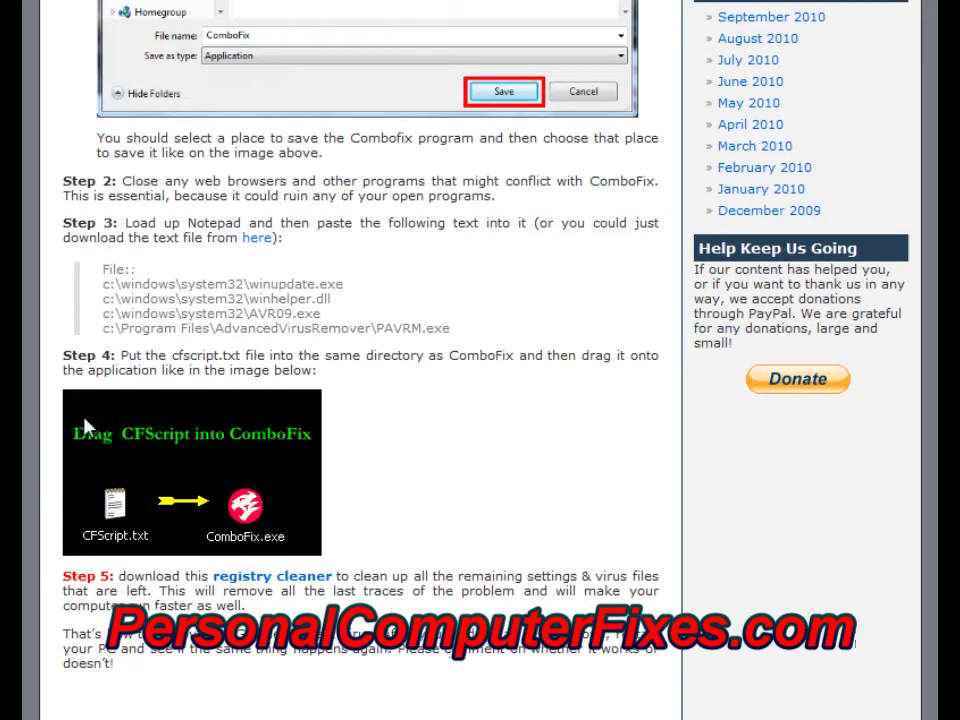
pyautogui.moveTo(143, 182); pyautogui.dragTo(561, 193)
pyautogui.click(565, 177)
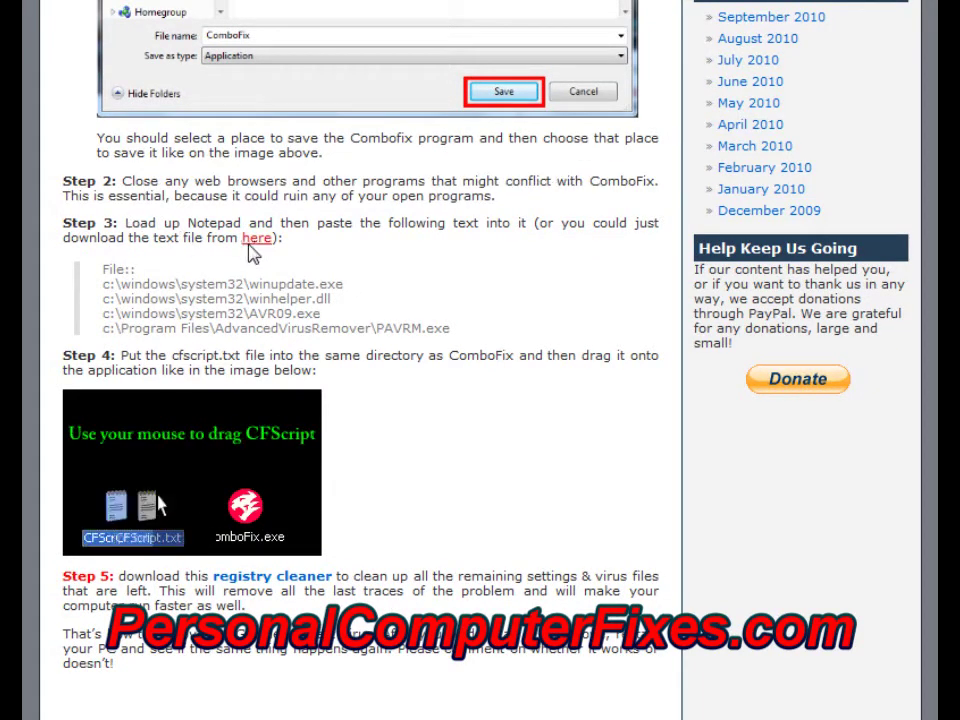
pyautogui.moveTo(124, 224); pyautogui.dragTo(172, 225)
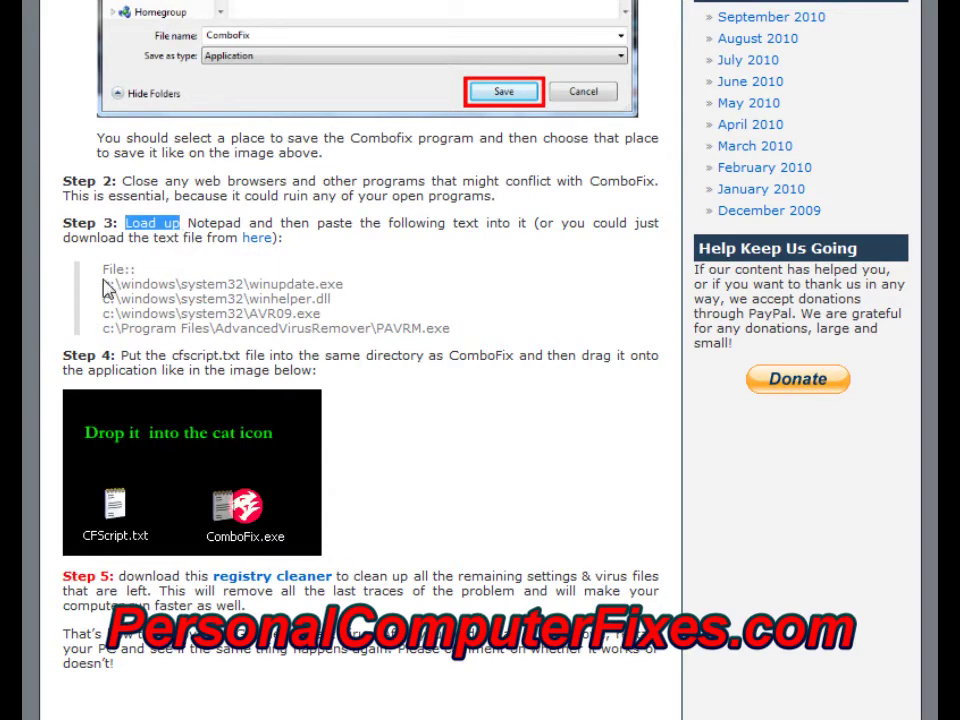
pyautogui.moveTo(104, 269); pyautogui.dragTo(504, 318)
pyautogui.click(429, 315)
pyautogui.click(255, 240)
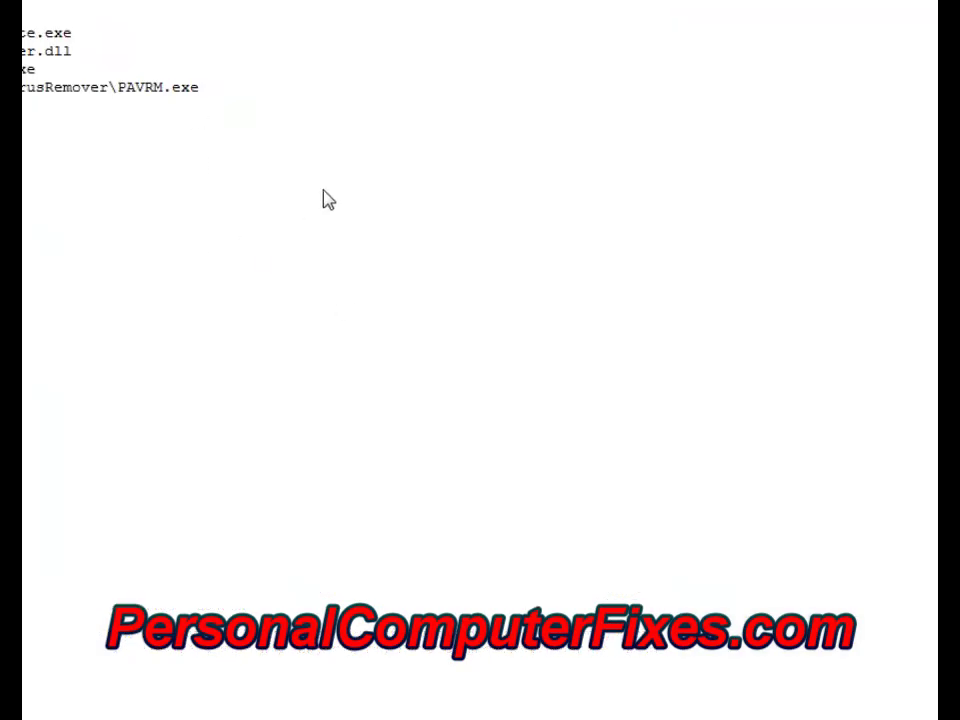
pyautogui.hotkey('alt', 'Left')
# - Save Step 3's linked script as cfscript.txt on the desktop, placed beside ComboFix
pyautogui.rightClick(256, 240)
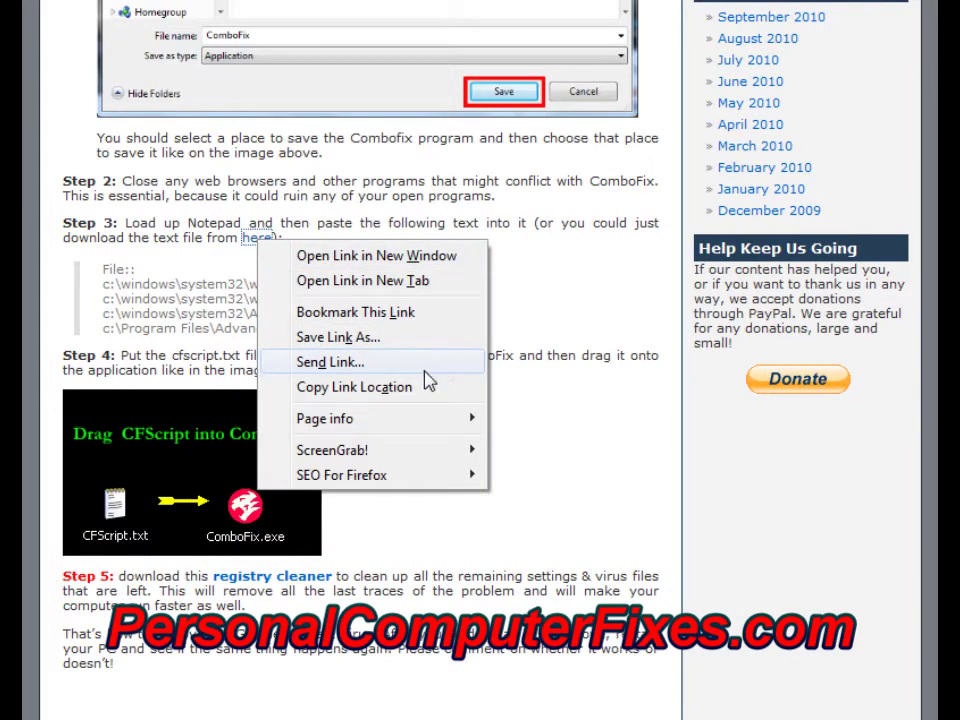
pyautogui.click(395, 340)
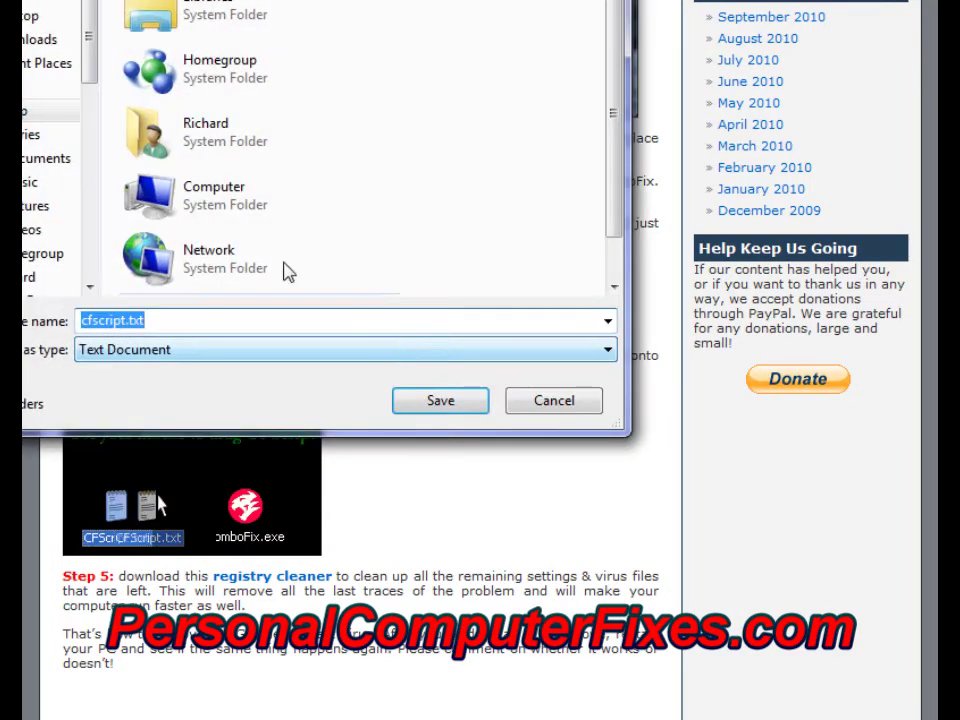
pyautogui.click(428, 408)
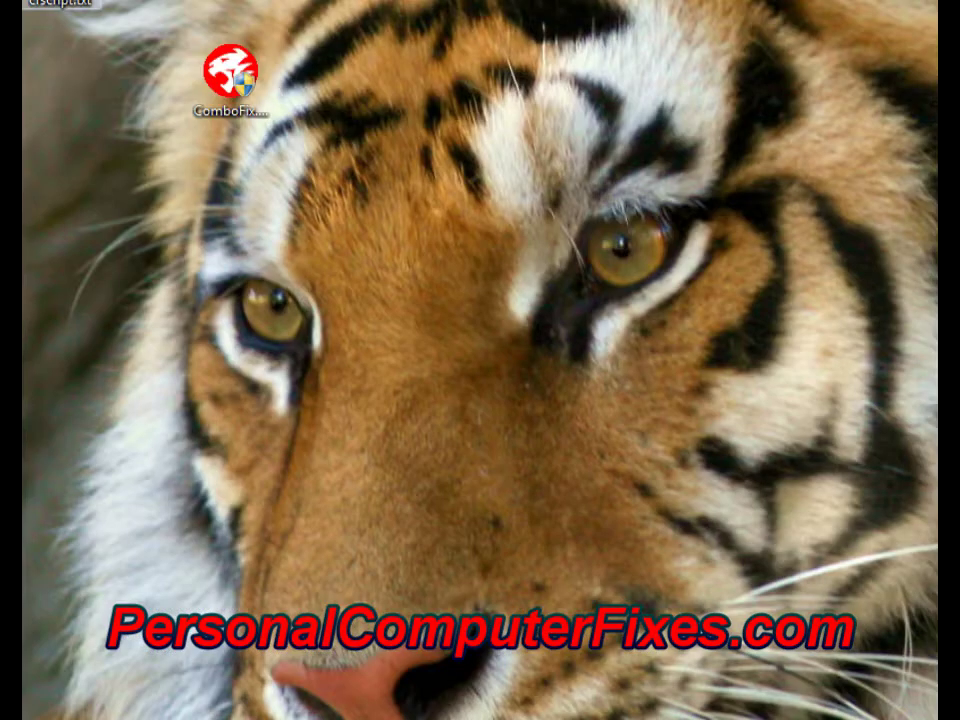
pyautogui.moveTo(55, 3); pyautogui.dragTo(315, 85)
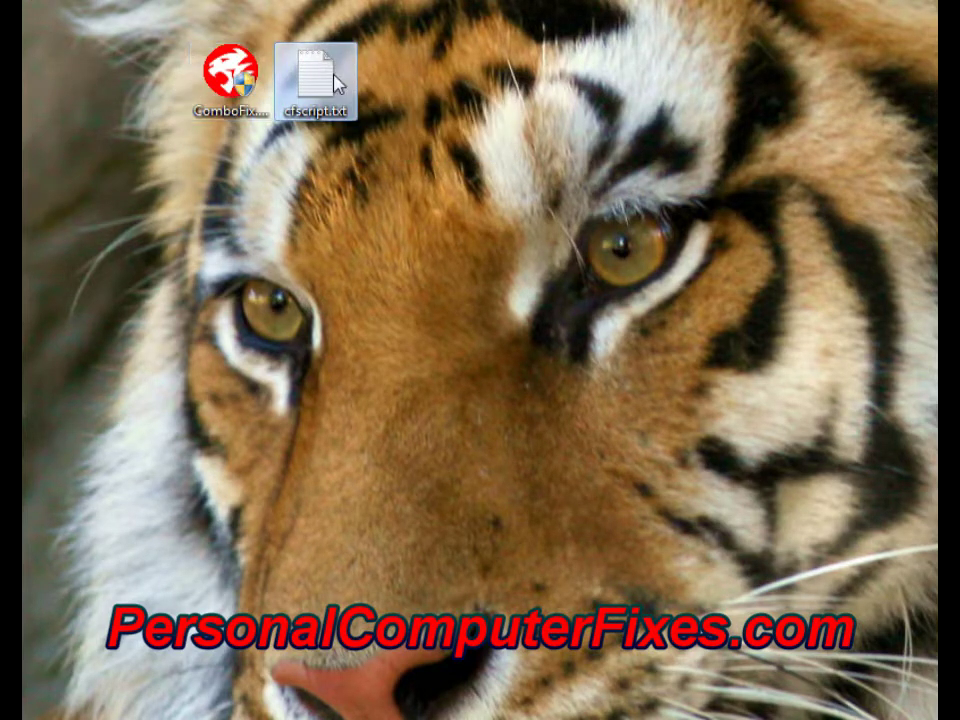
# - Shift cfscript.txt one slot right, review Step 4, then drop cfscript.txt onto ComboFix
pyautogui.moveTo(321, 81); pyautogui.dragTo(405, 85)
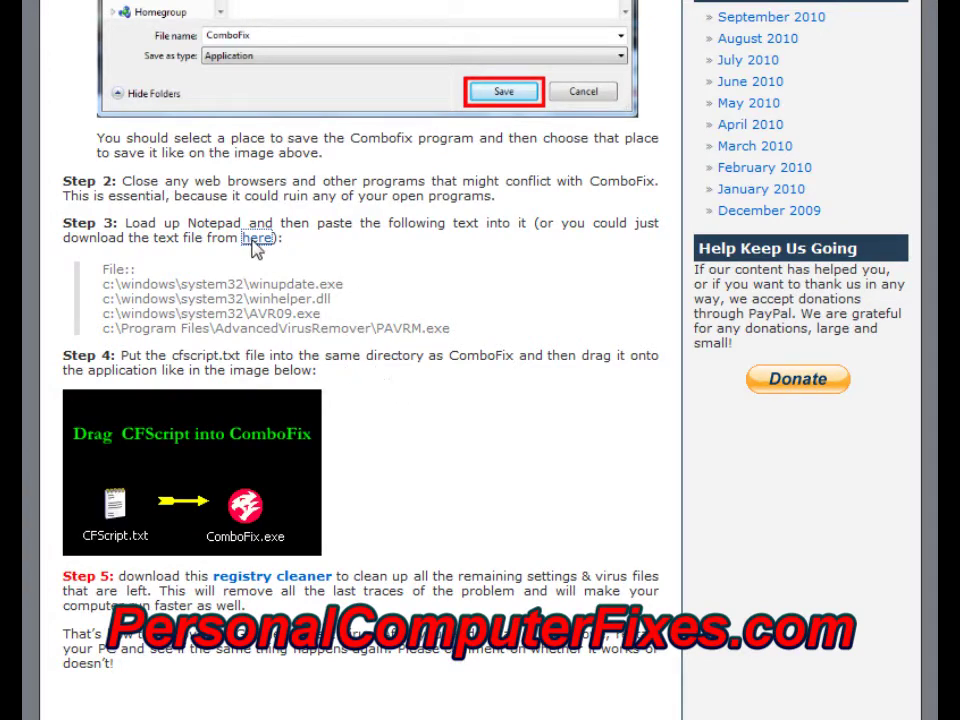
pyautogui.moveTo(118, 356); pyautogui.dragTo(422, 386)
pyautogui.click(403, 378)
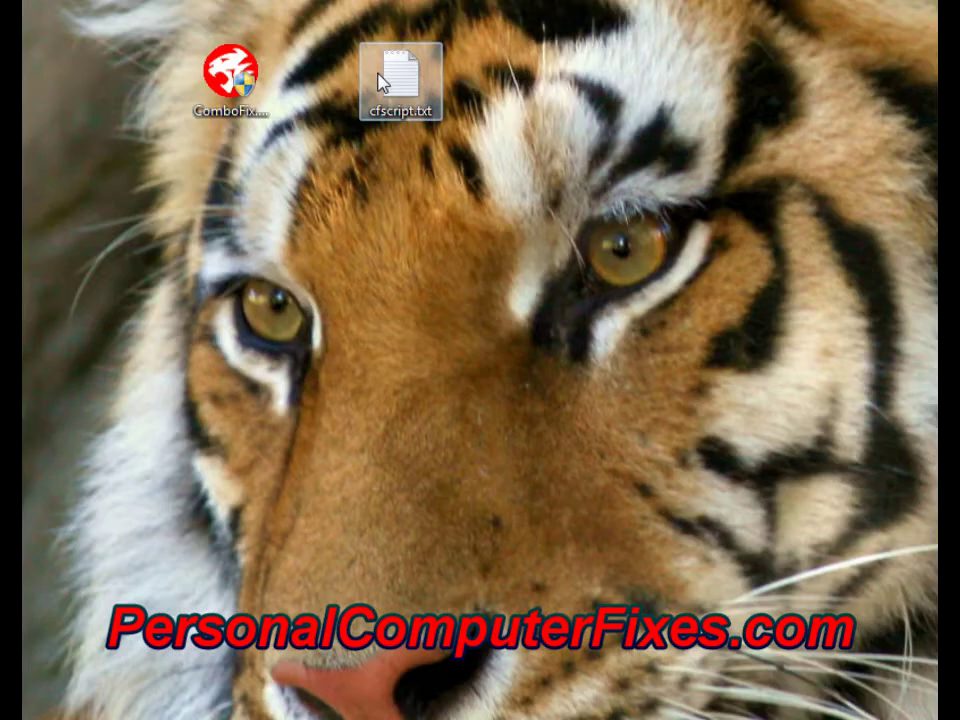
pyautogui.moveTo(384, 79); pyautogui.dragTo(228, 78)
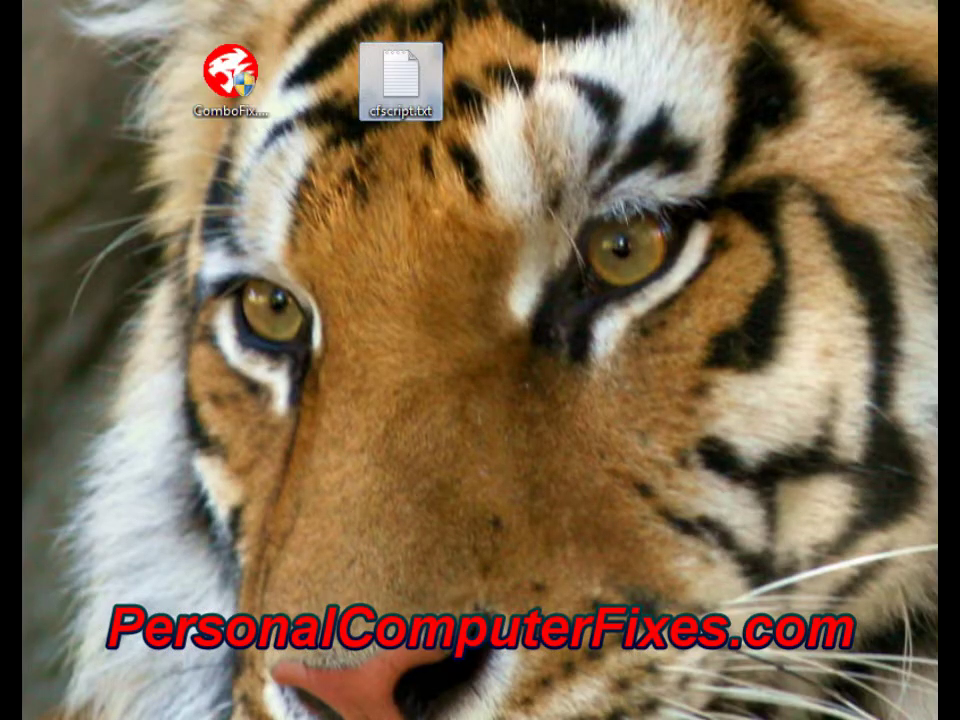